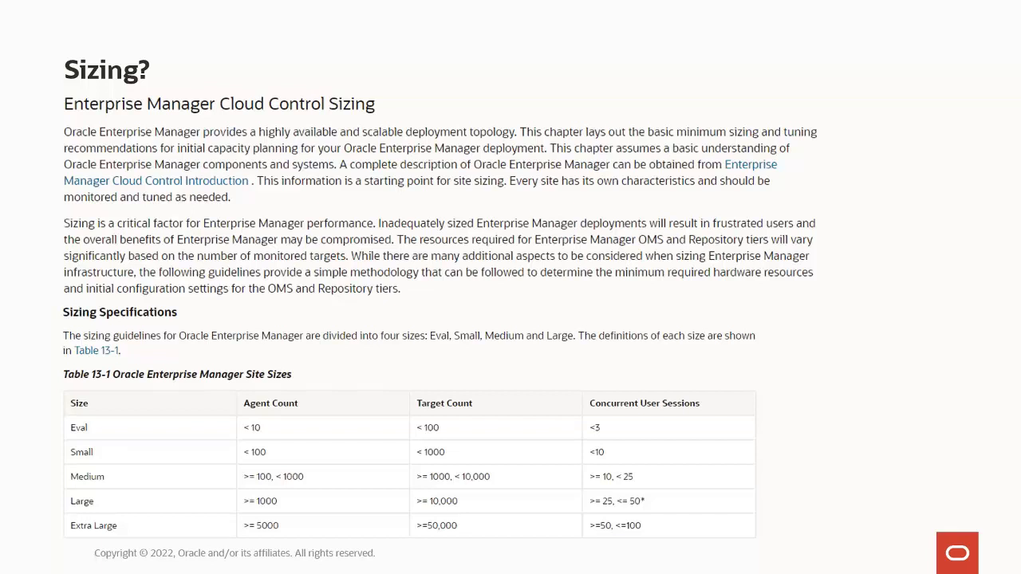
- Advance the slideshow to the Download slide showing the EM 13c Release 5 downloads page
left_click(444, 310)
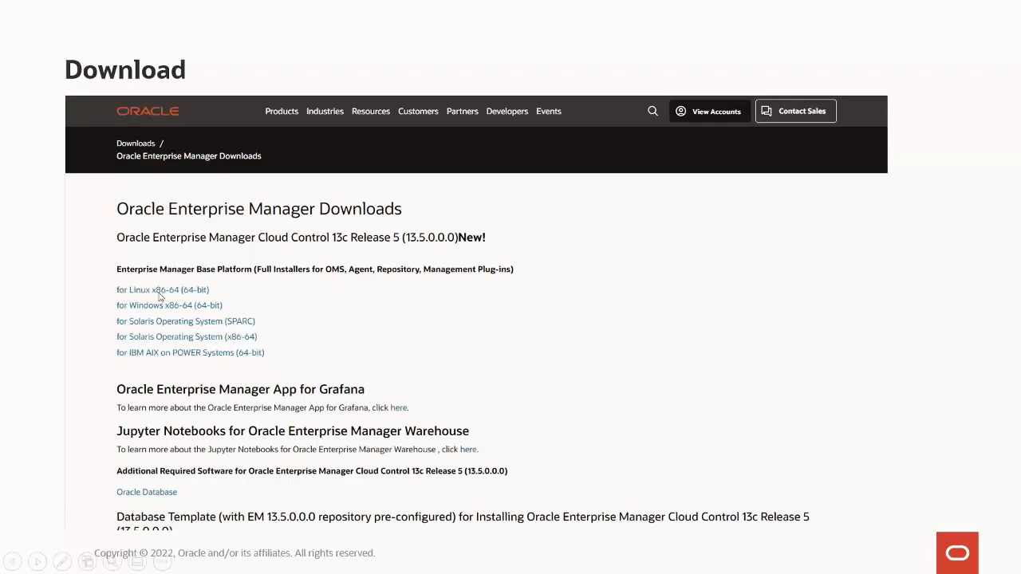
- Show the Linux x86-64 download files, then advance to the Welcome to LiveLabs slide
left_click(419, 301)
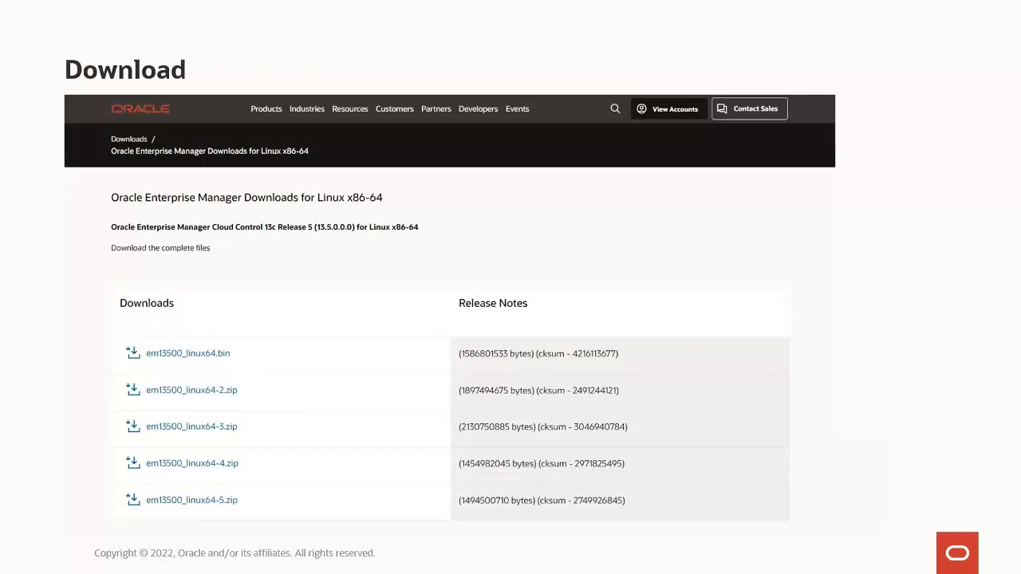
left_click(331, 352)
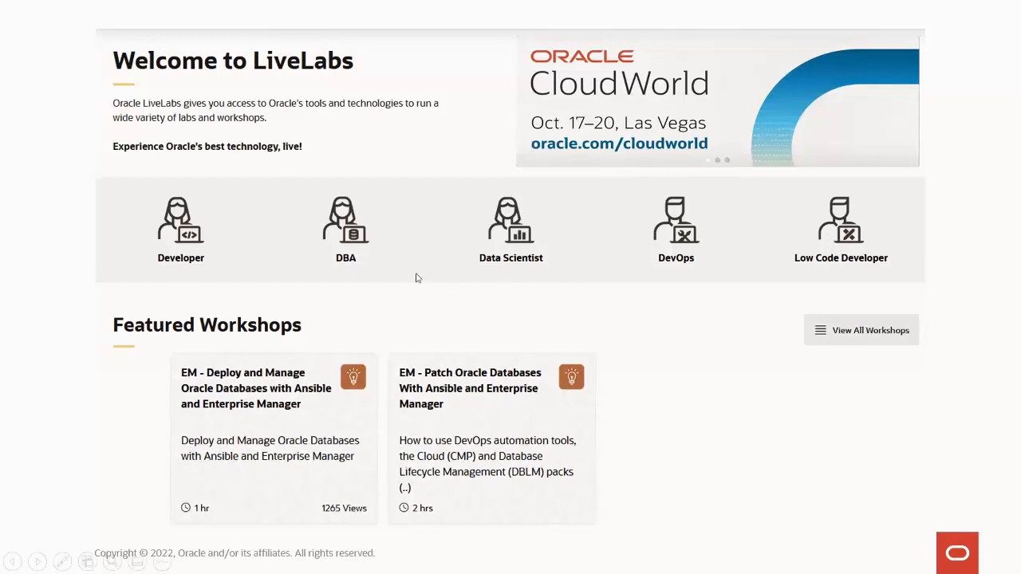
- Advance past the LiveLabs slide to the Demo slide
left_click(426, 248)
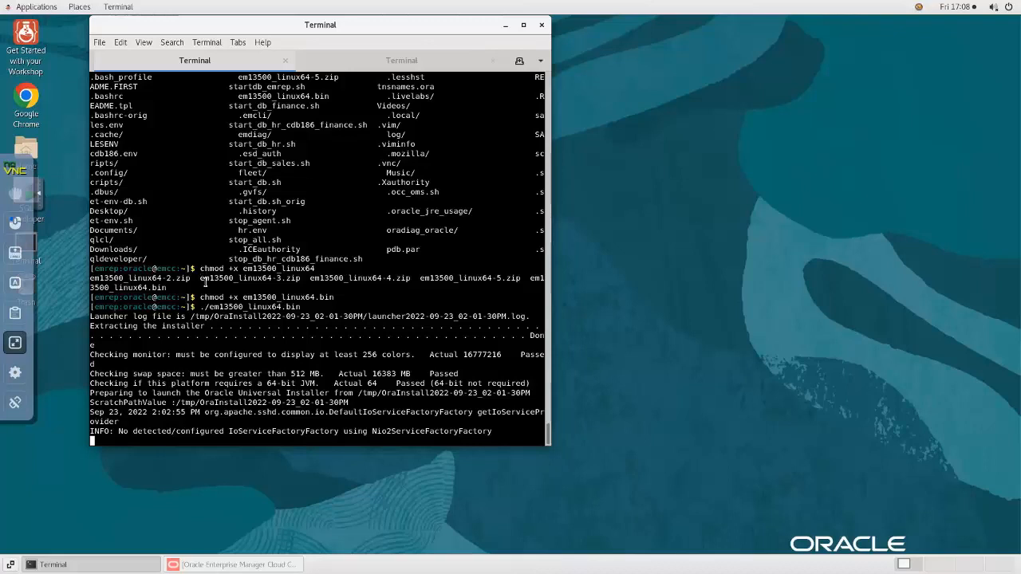
- Highlight the chmod and ./em13500_linux64.bin commands, then bring the installer window forward
left_click_drag(201, 297, 394, 298)
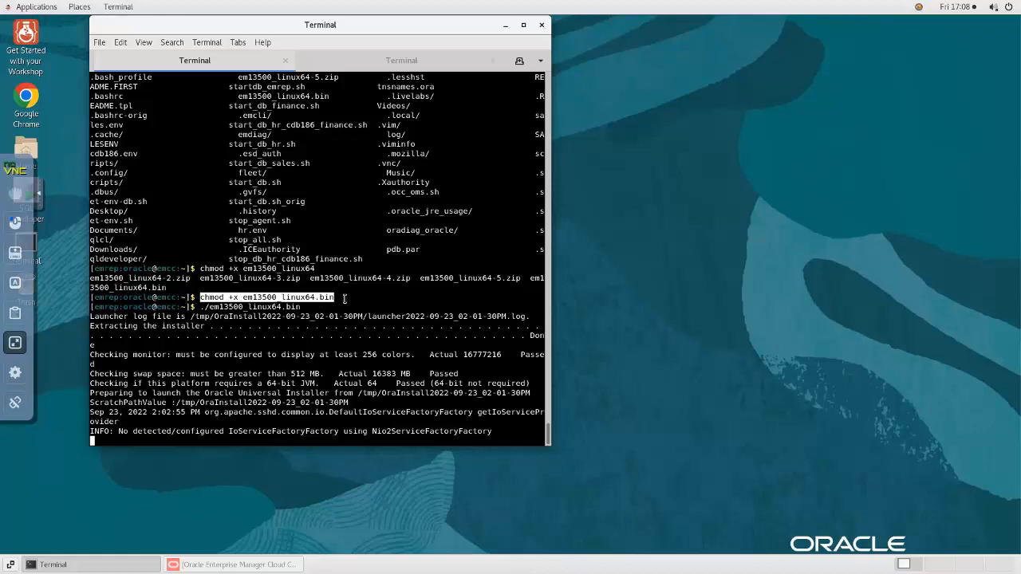
left_click_drag(201, 306, 356, 306)
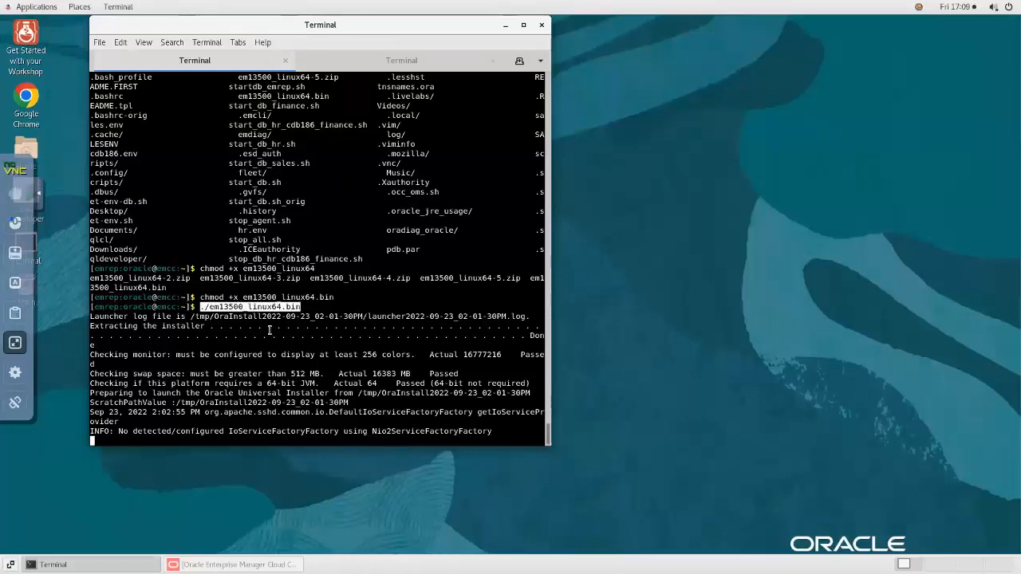
left_click(208, 566)
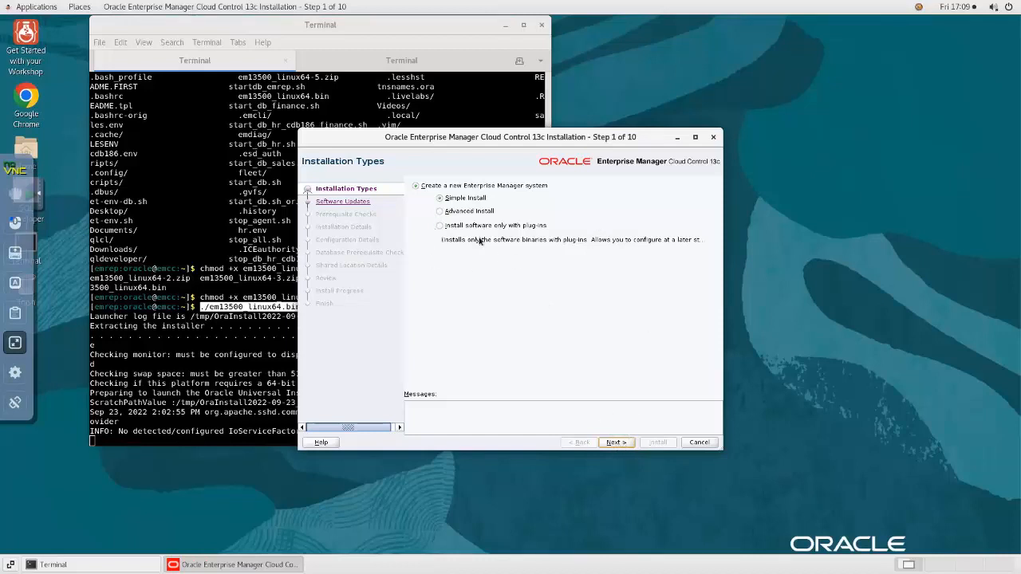
- Continue from Installation Types with Simple Install selected
left_click(618, 441)
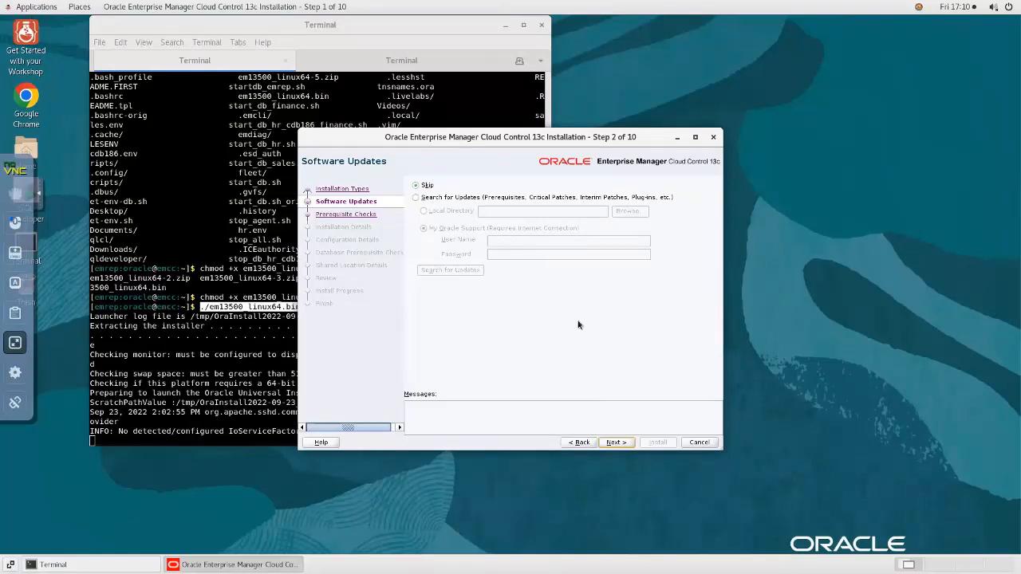
- Skip software updates and scroll through the all-passing prerequisite checks
left_click(615, 443)
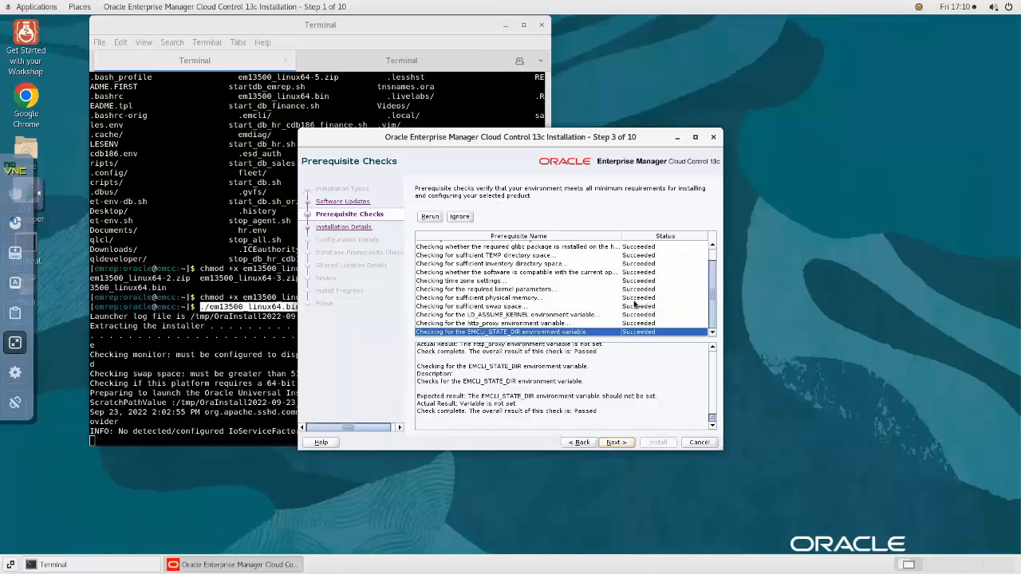
left_click_drag(713, 312, 714, 311)
- Accept the passed checks and the /u01/app/em13c middleware and agent locations
left_click(614, 441)
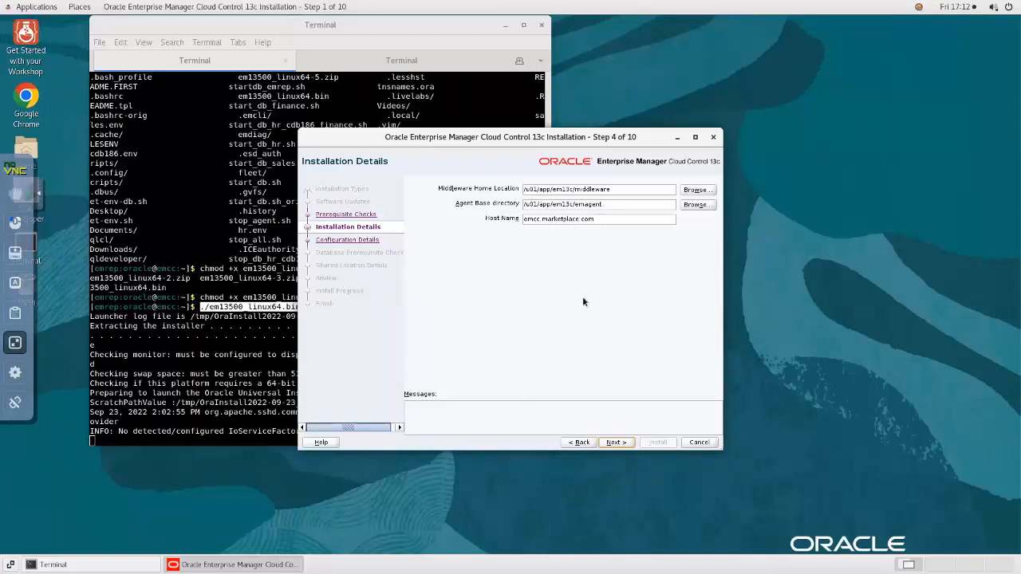
left_click(615, 442)
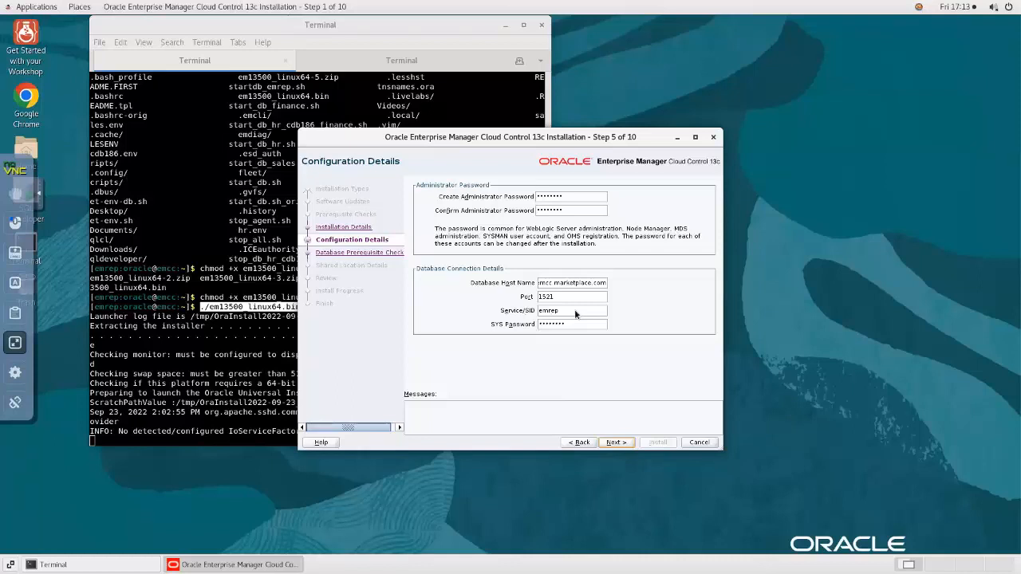
- Submit the admin passwords and repository connection (port 1521, SID emrep)
left_click(616, 442)
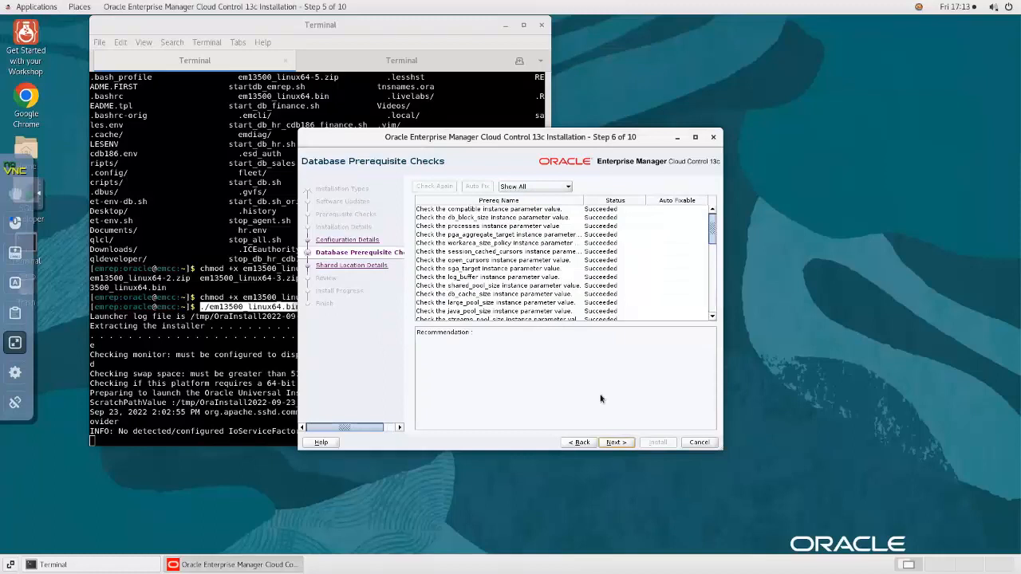
- Scroll the all-Succeeded database prerequisite checks and continue to the AL32UTF8 notice
left_click_drag(713, 231, 722, 211)
left_click(618, 443)
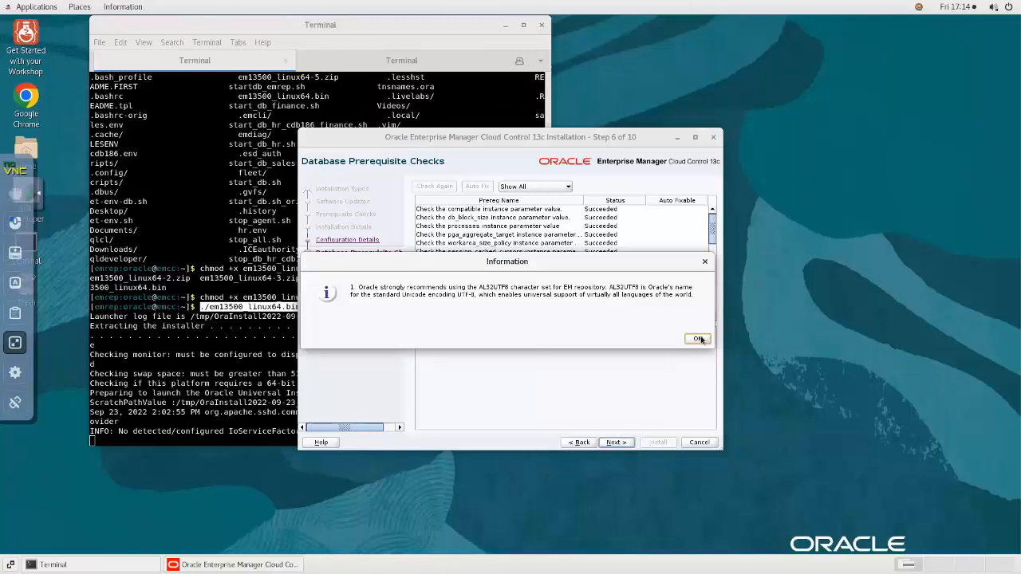
- Dismiss the AL32UTF8 notice and keep the Software Library at /u01/app/em13c/swlib
left_click(697, 339)
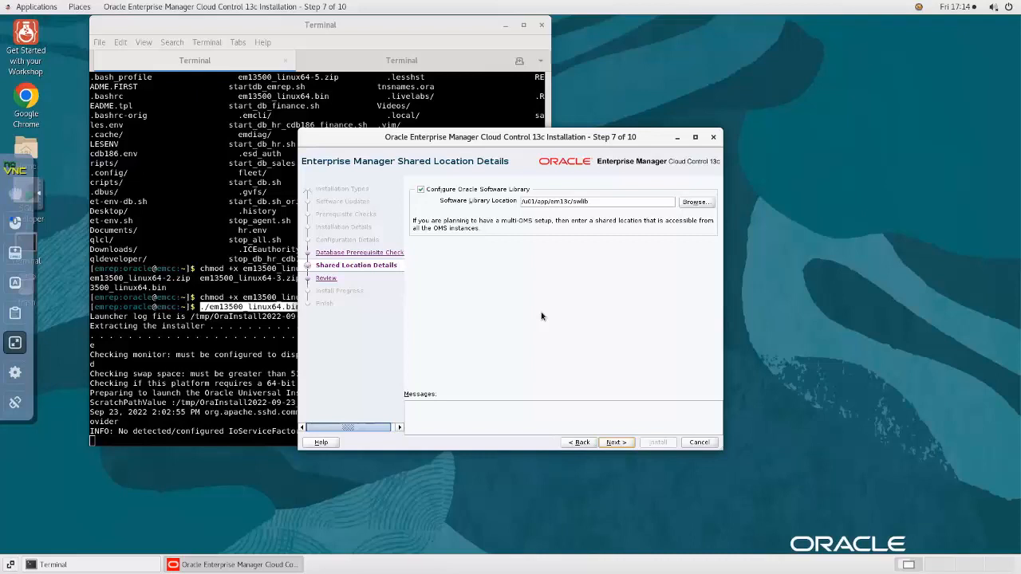
left_click(615, 442)
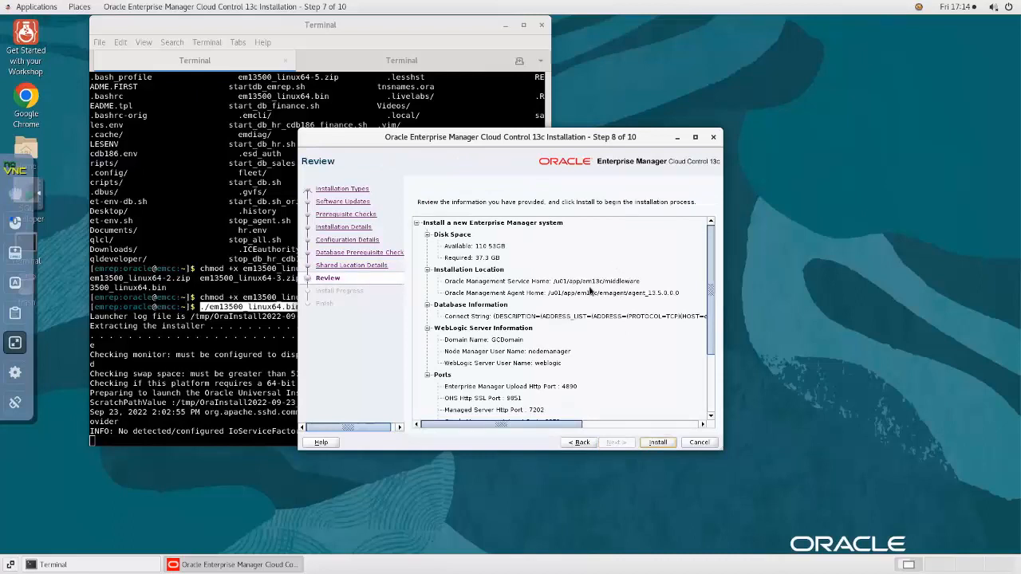
- Check the Ports section of the Review summary, then launch the installation
scroll(634, 269, "down", 3)
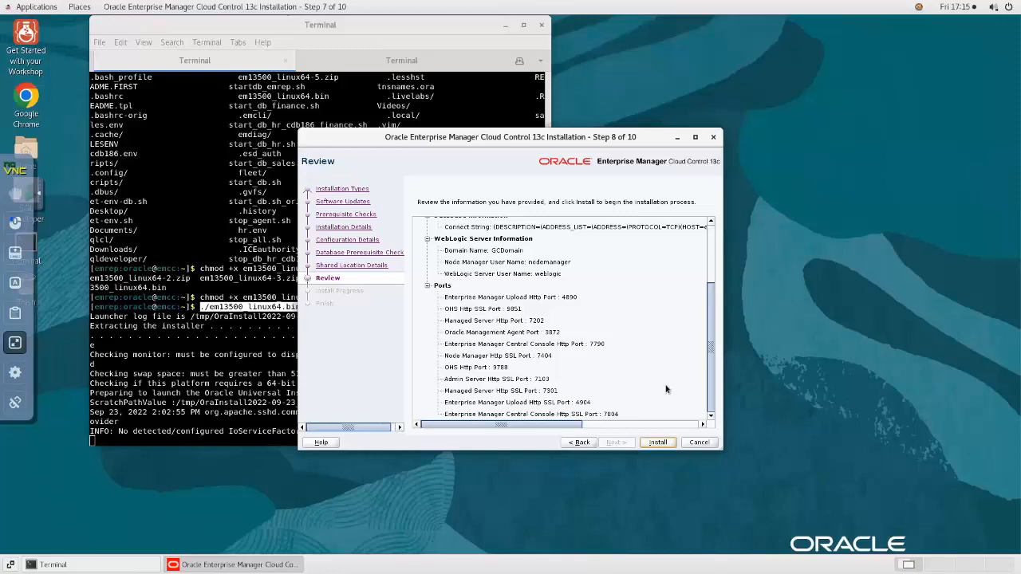
left_click(658, 442)
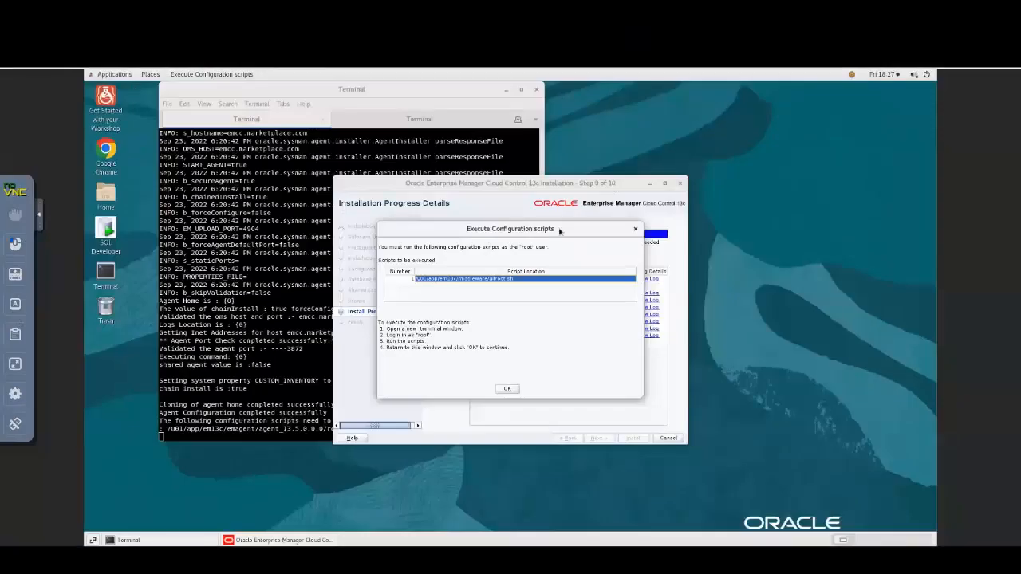
- Once install progress hits 100%, move the allroot.sh prompt aside and bring up Terminal
left_click_drag(559, 231, 596, 264)
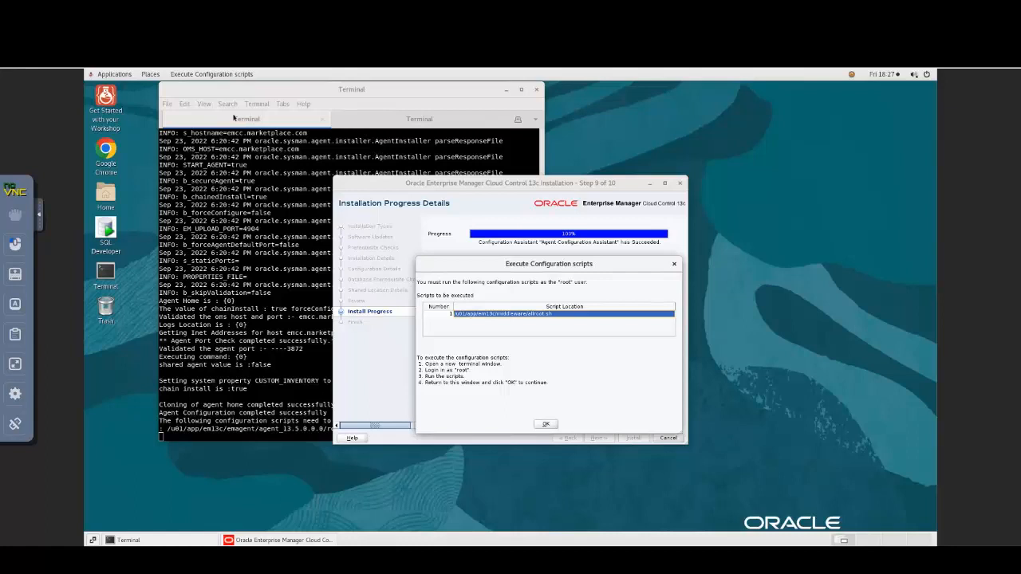
left_click(169, 104)
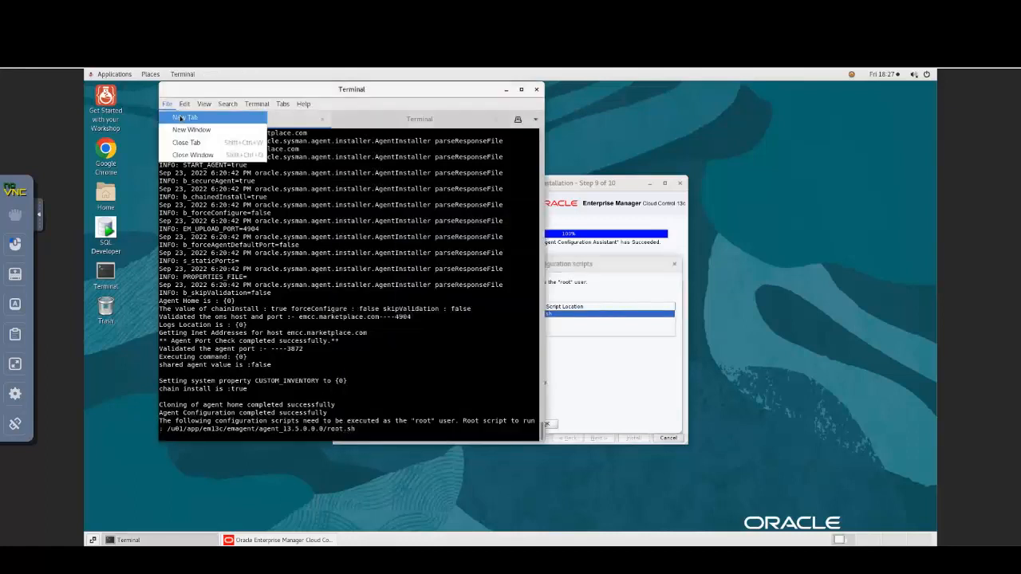
- Run sudo /u01/app/em13c/middleware/allroot.sh in a new Terminal tab and confirm with OK in the installer
left_click(180, 118)
left_click_drag(451, 98, 377, 101)
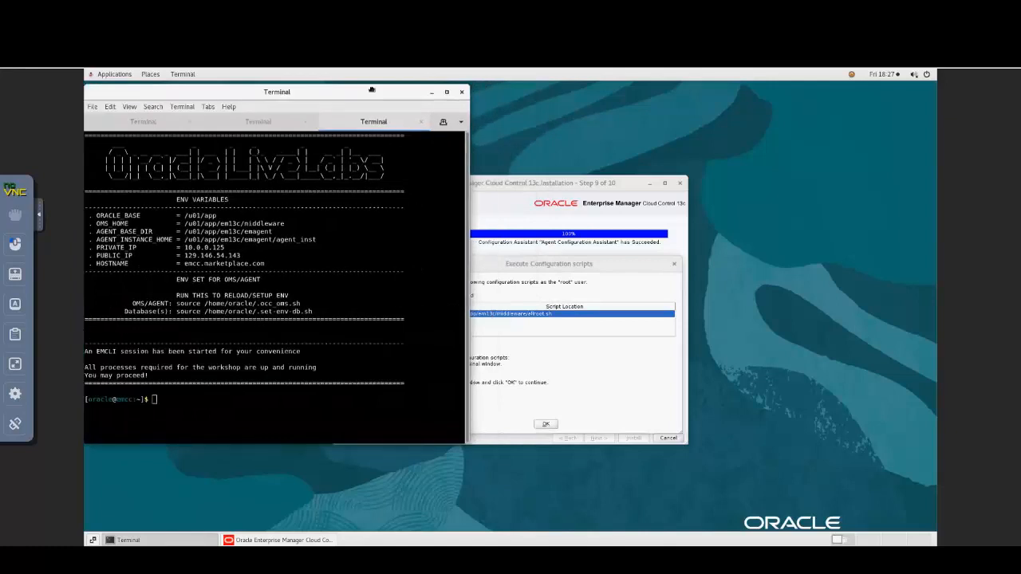
left_click(546, 275)
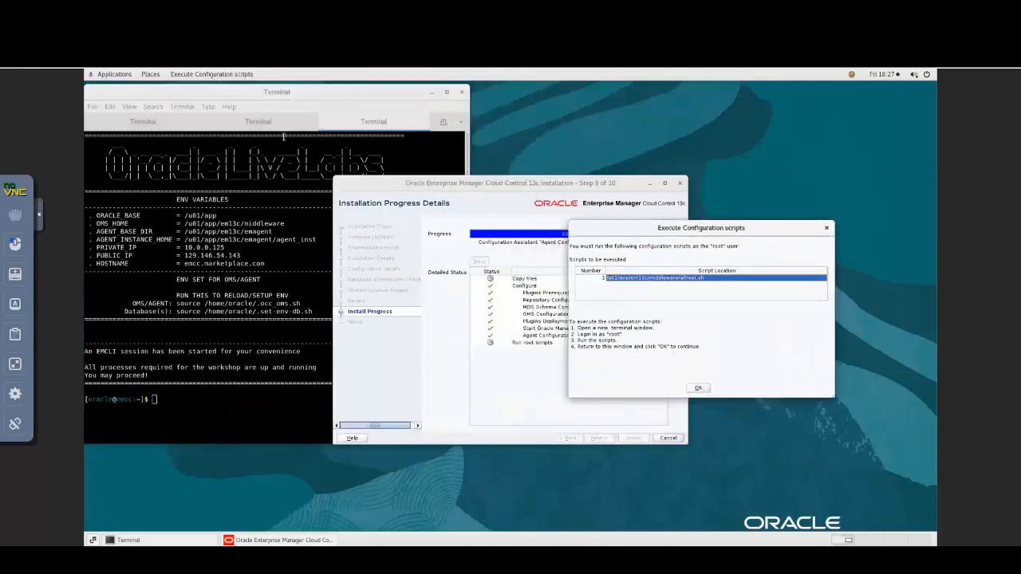
left_click(286, 96)
type("sudo /u01/app/em13c/")
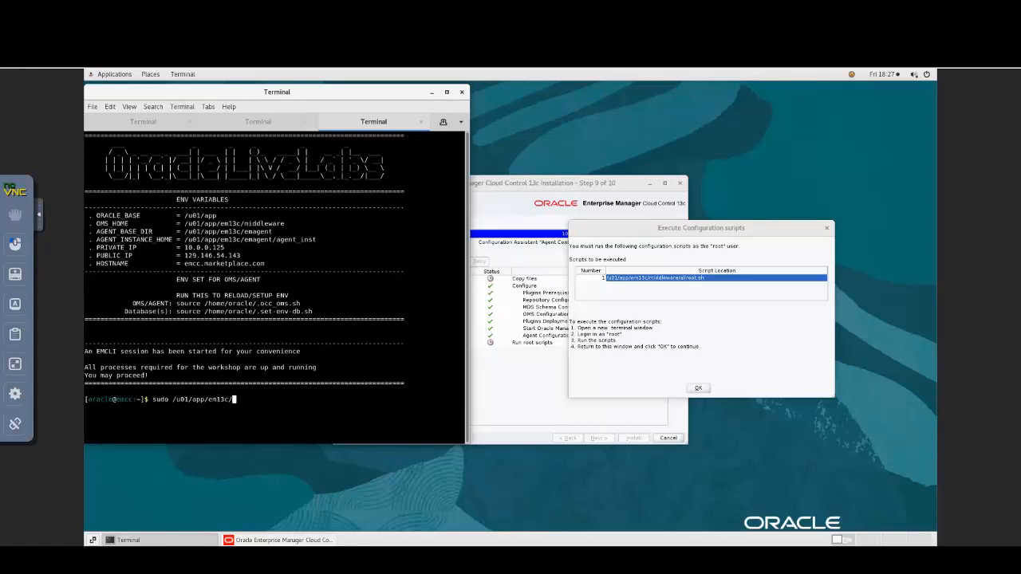
type("middleware/allroot.sh")
key("Return")
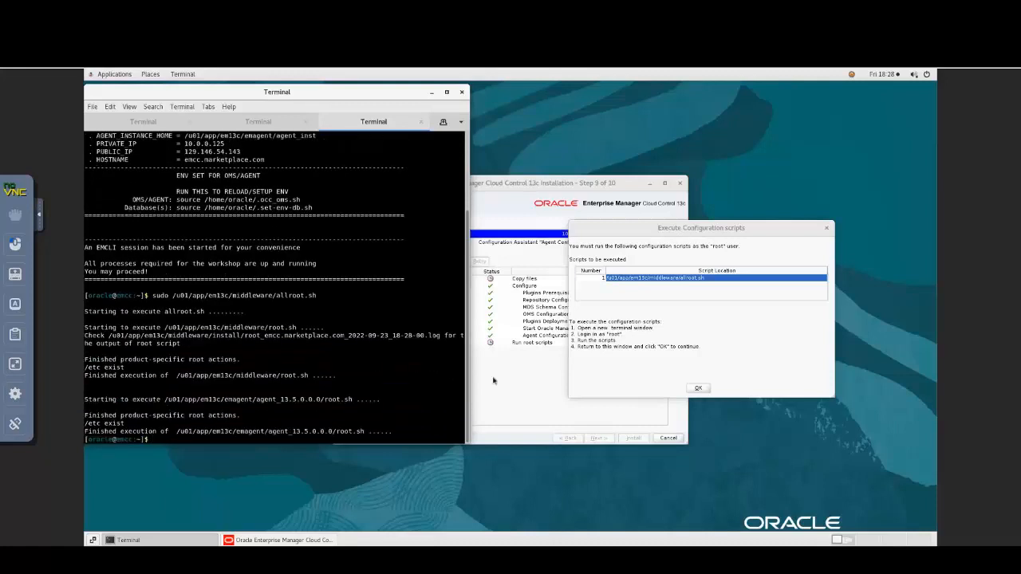
left_click(698, 387)
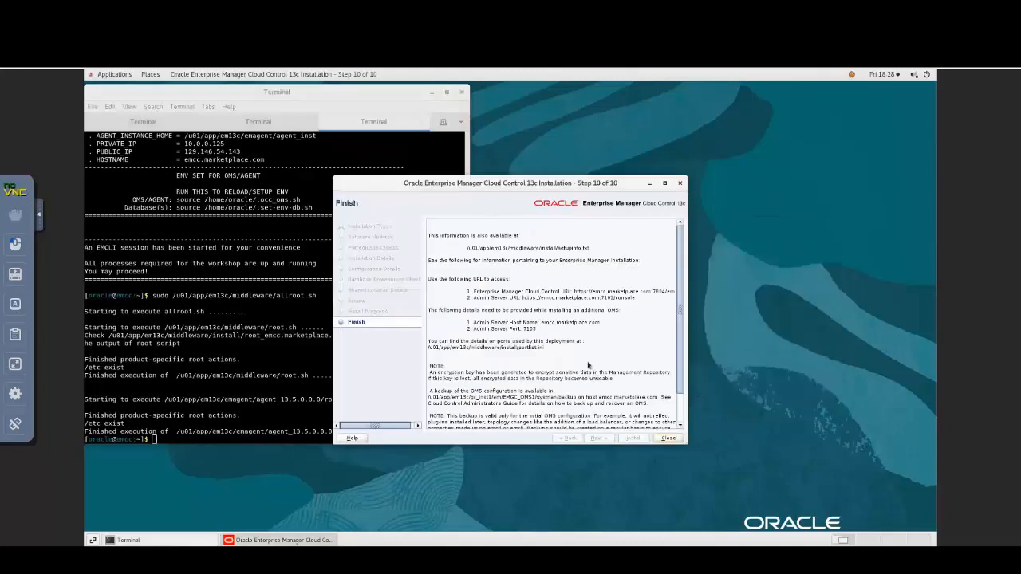
- Enlarge and raise the Finish page showing the port 7804 console URL, then minimize Terminal
scroll(617, 312, "down", 2)
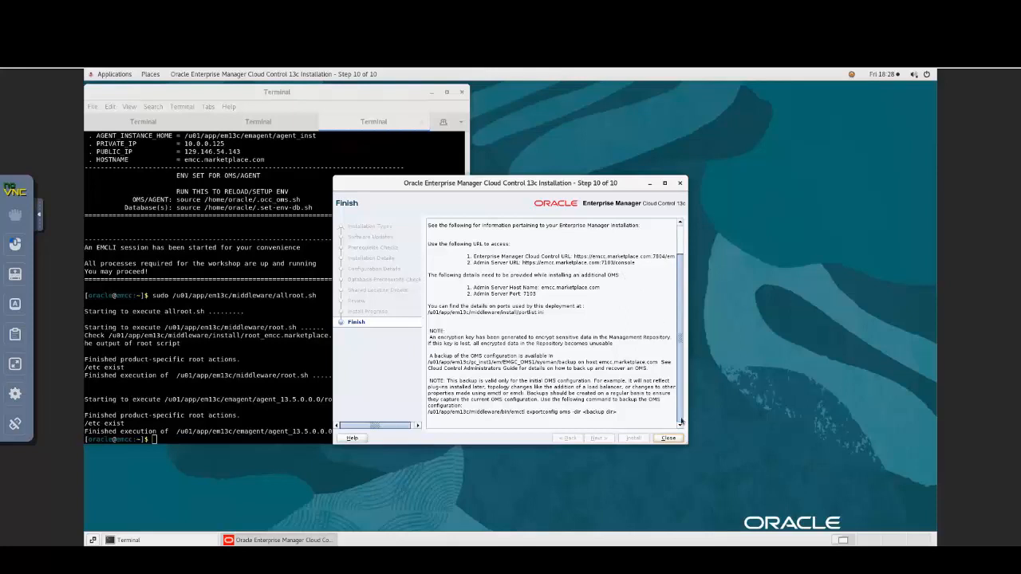
left_click_drag(687, 441, 763, 462)
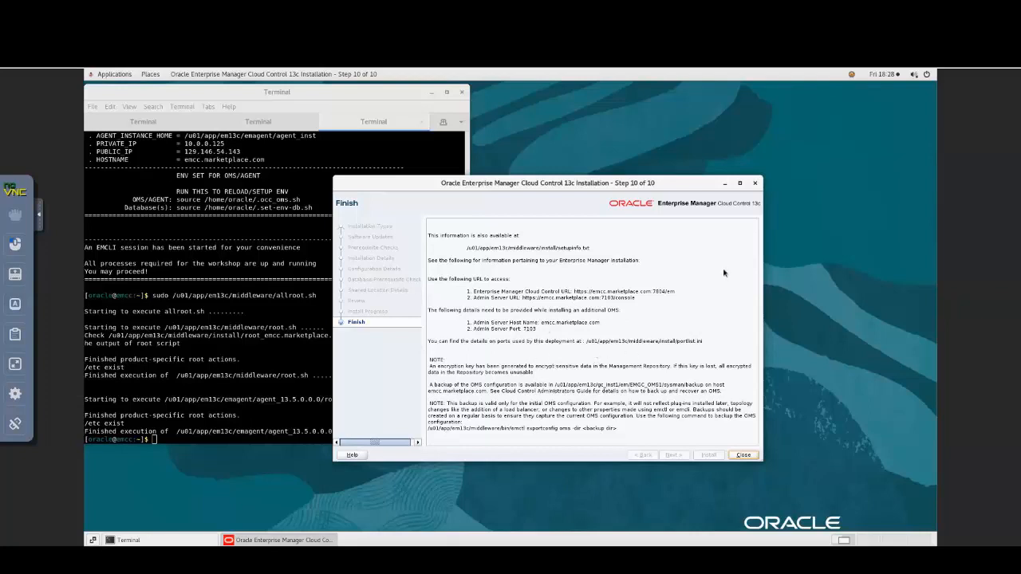
left_click_drag(636, 183, 791, 125)
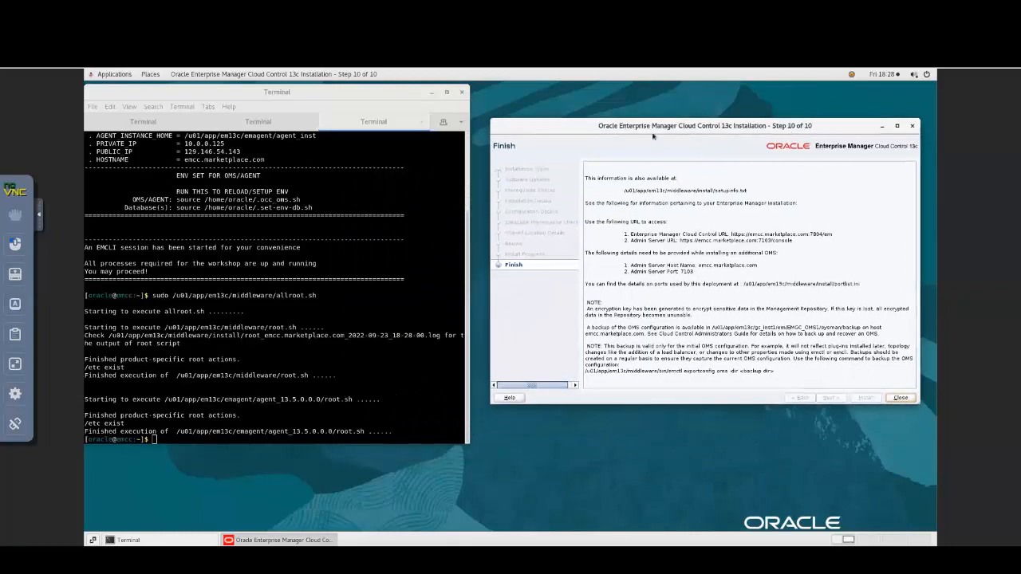
left_click(430, 93)
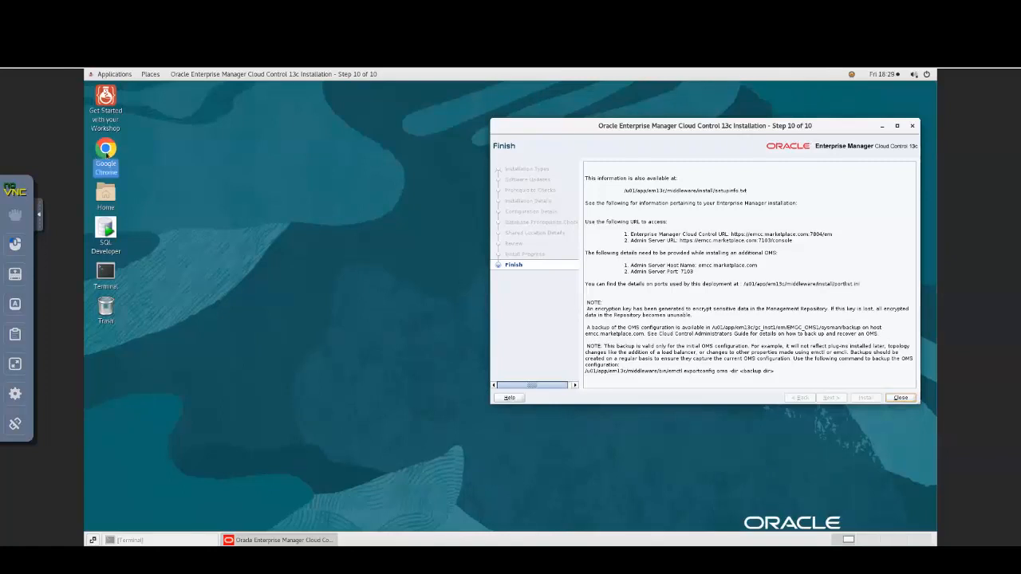
double_click(106, 150)
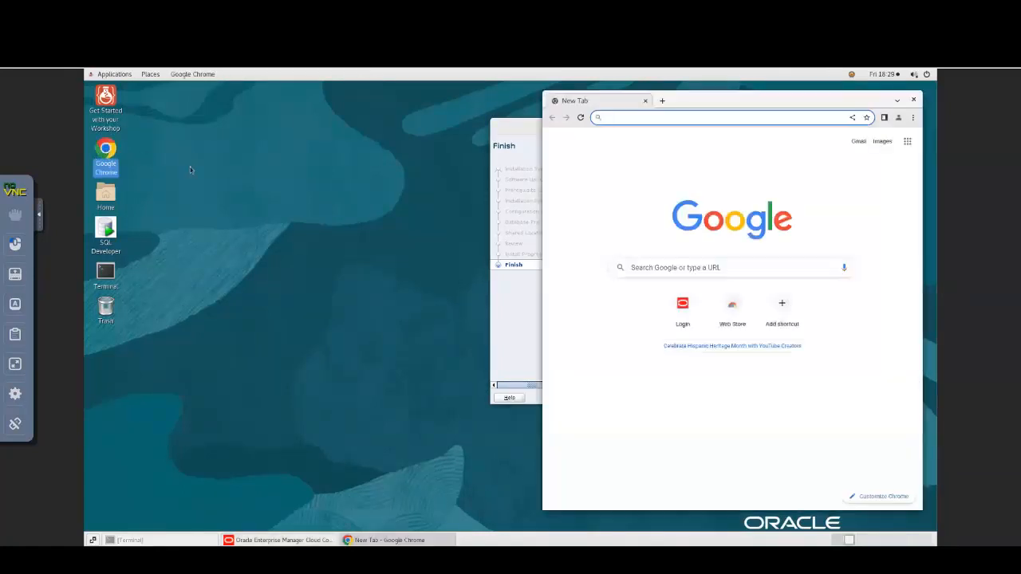
left_click_drag(686, 99, 257, 102)
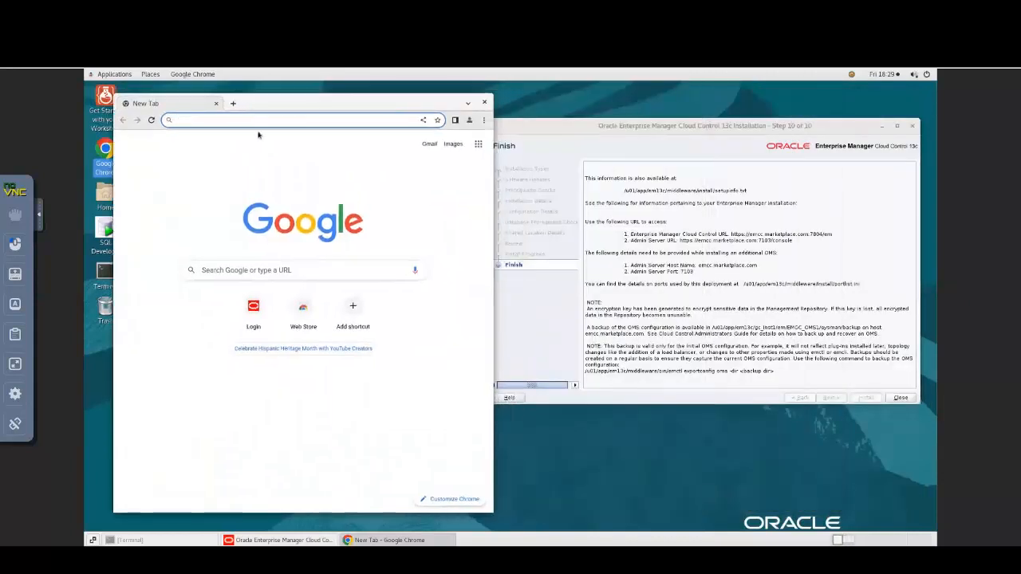
type("https://emcc.marketplace.com:7803")
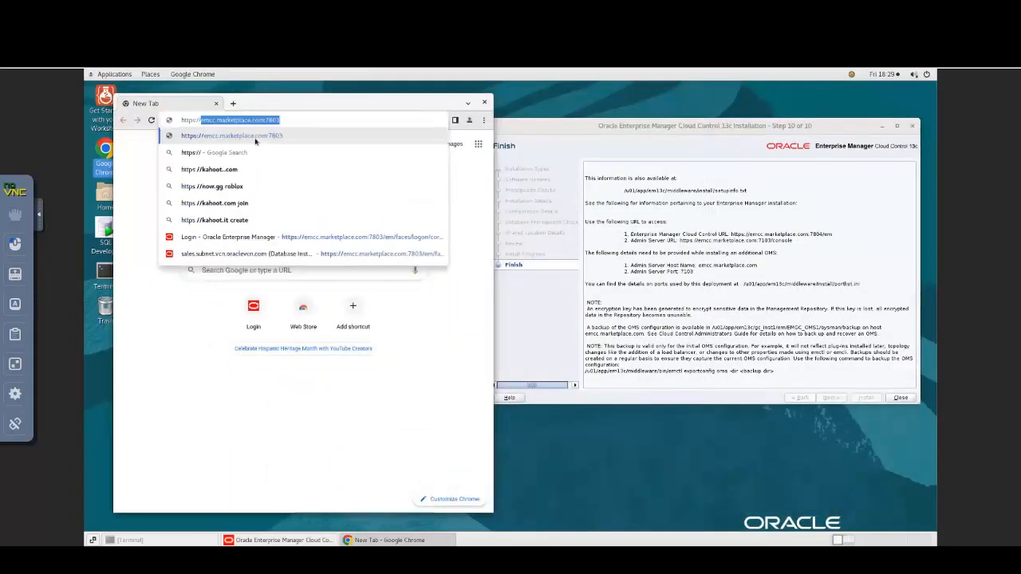
key("Right")
key("BackSpace")
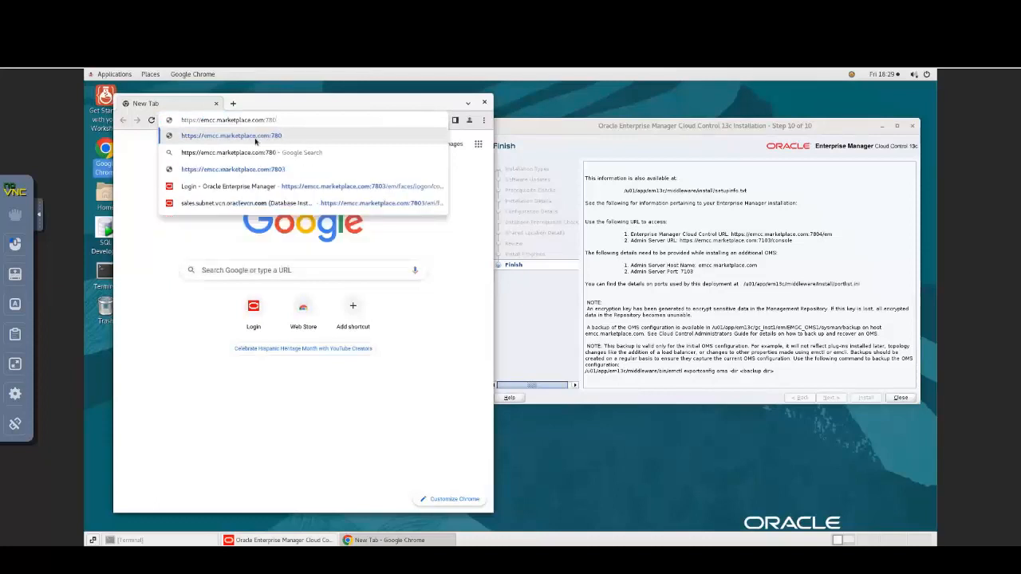
type("4/em")
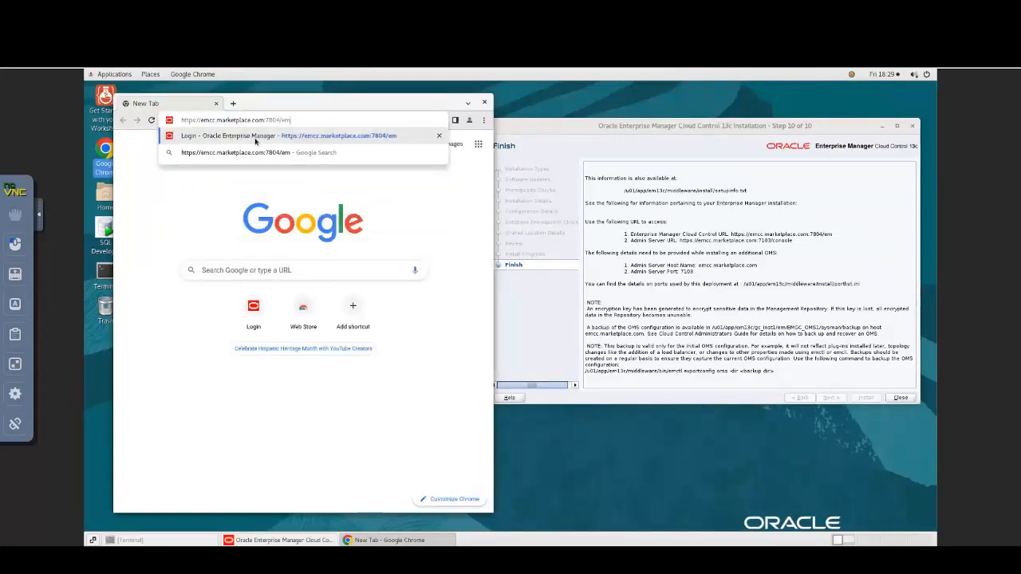
key("Return")
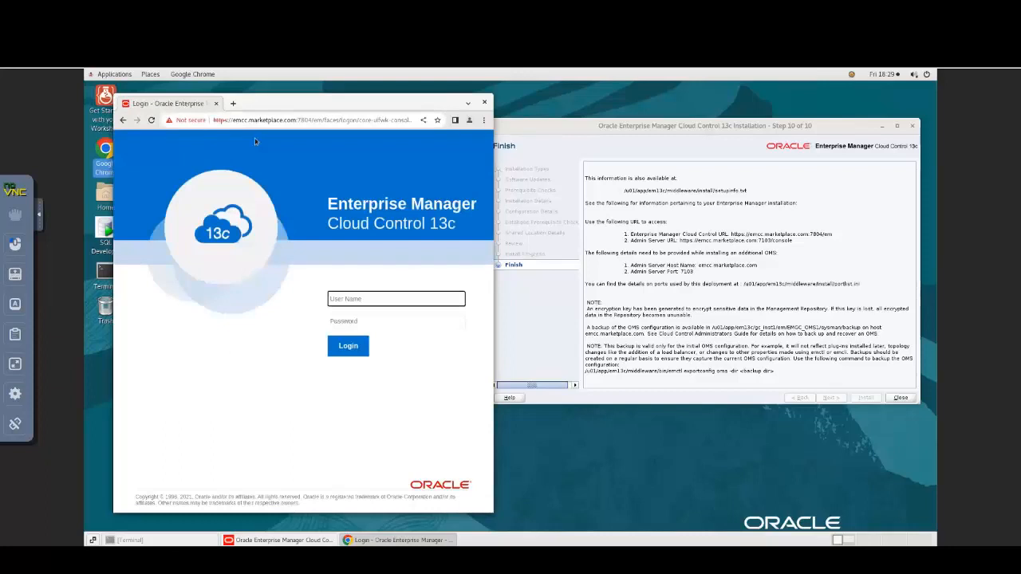
- Log in as sysman with the account password and accept the license agreement
type("sysman")
key("Tab")
type("welcome1")
key("Return")
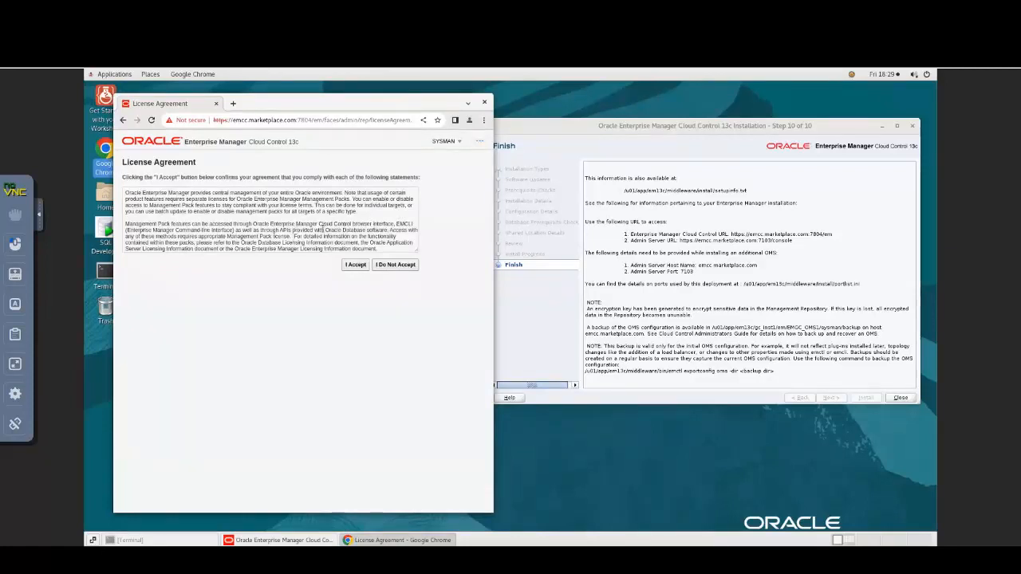
left_click(357, 267)
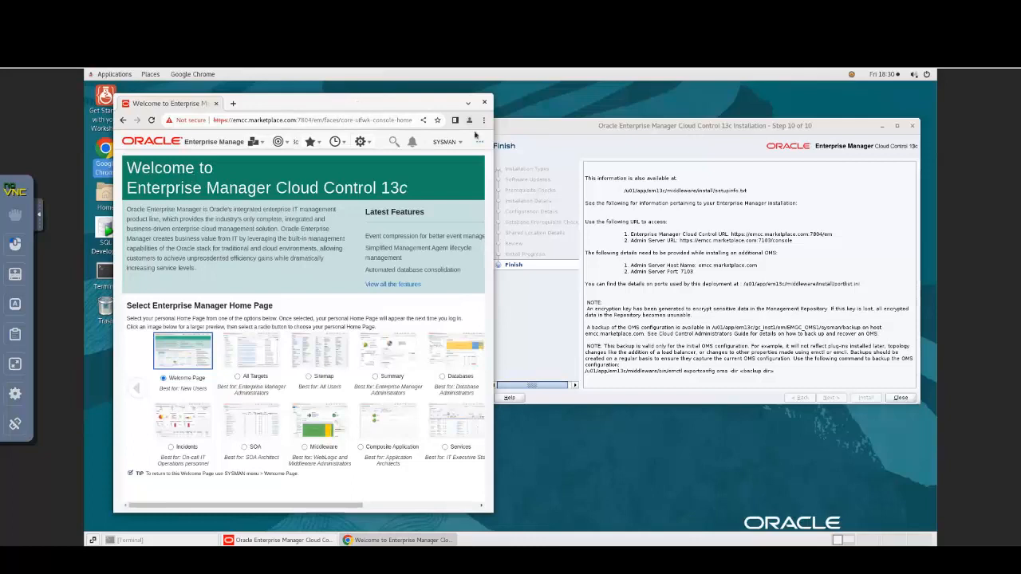
- Close the installer, maximize Chrome, and choose Targets > All Targets
left_click(904, 398)
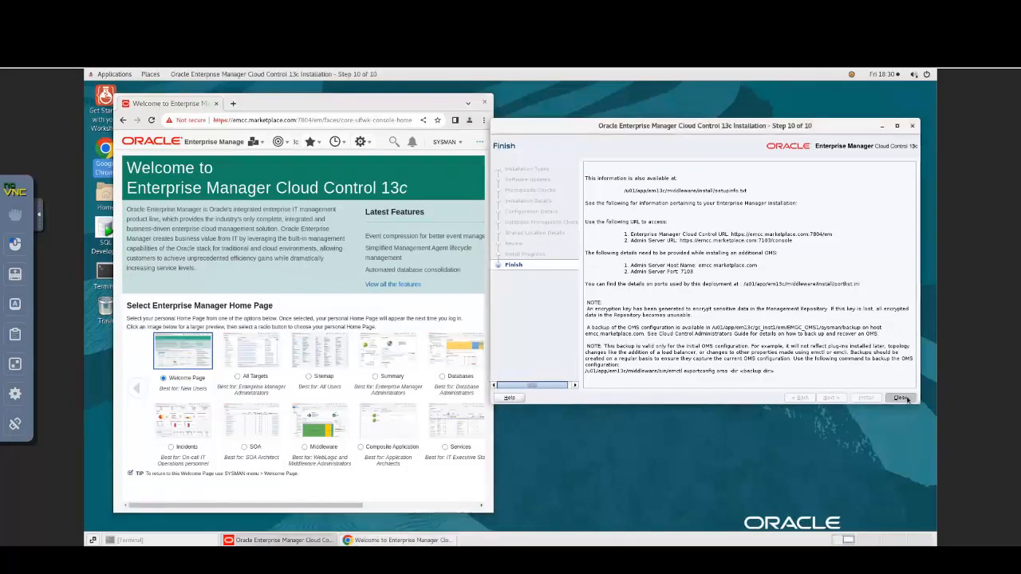
left_click_drag(415, 102, 520, 94)
double_click(519, 94)
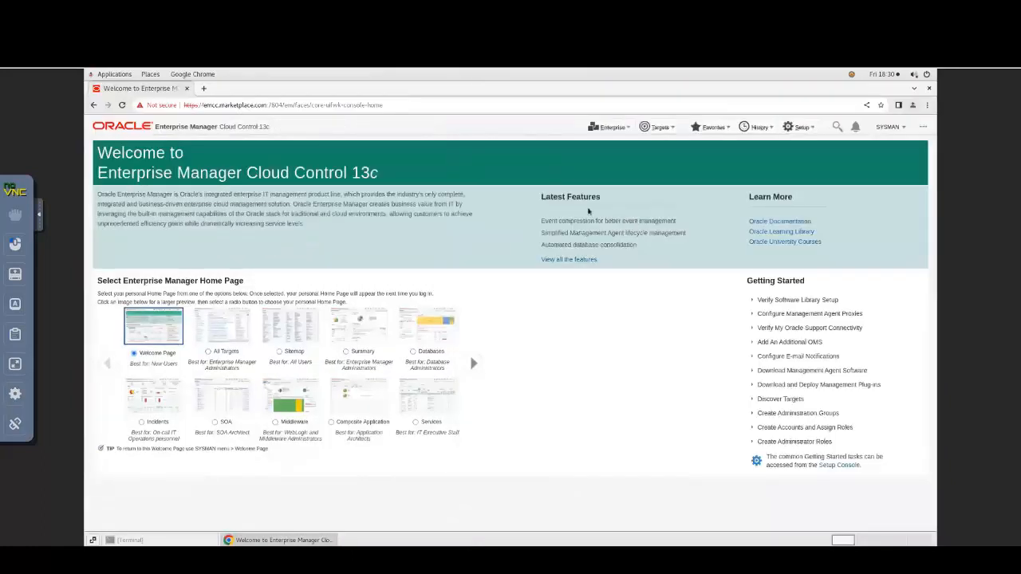
left_click(670, 127)
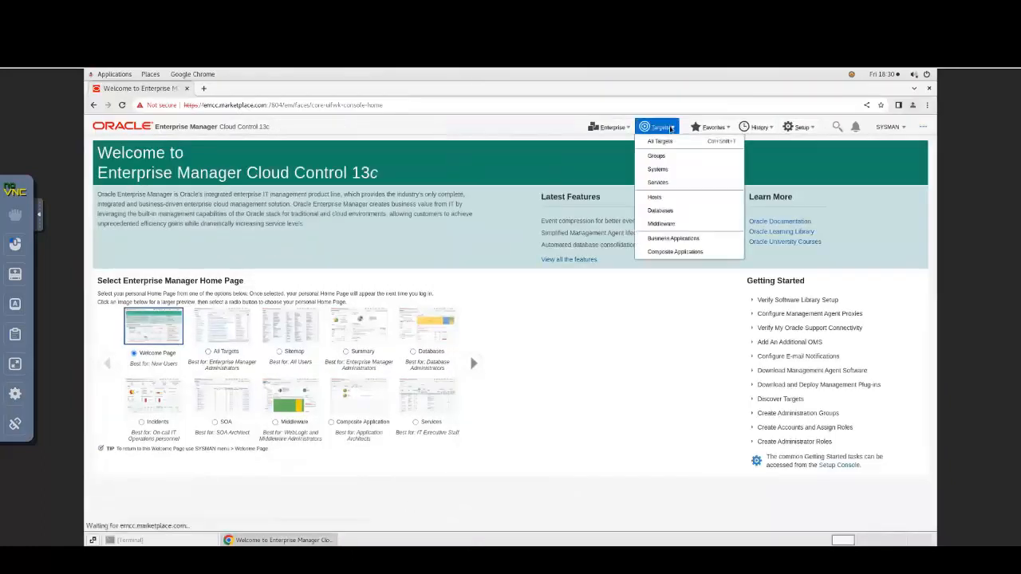
left_click(662, 143)
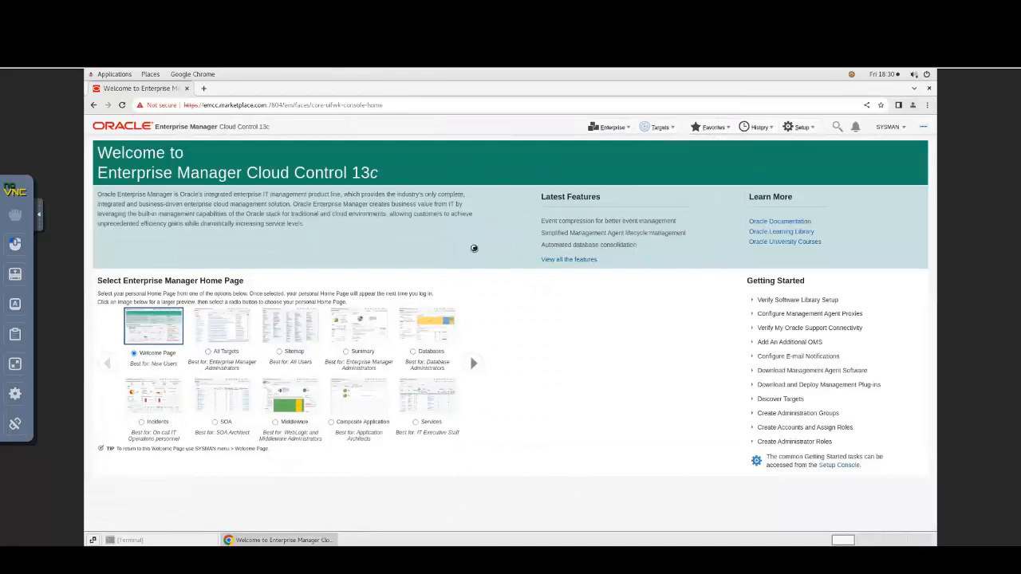
- Scroll through the All Targets table to review the 30 targets and their Up status
scroll(498, 243, "down", 2)
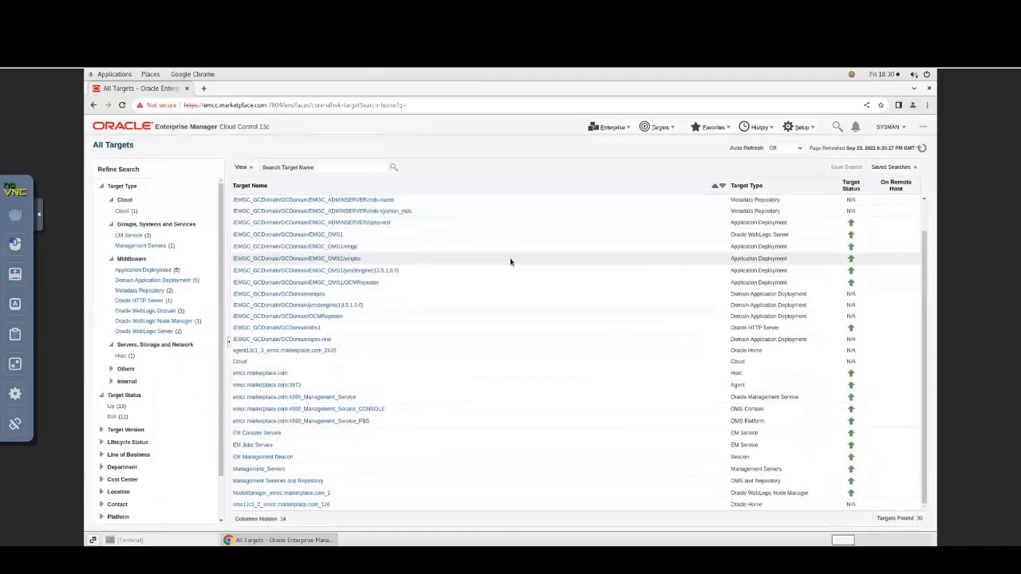
scroll(509, 259, "up", 1)
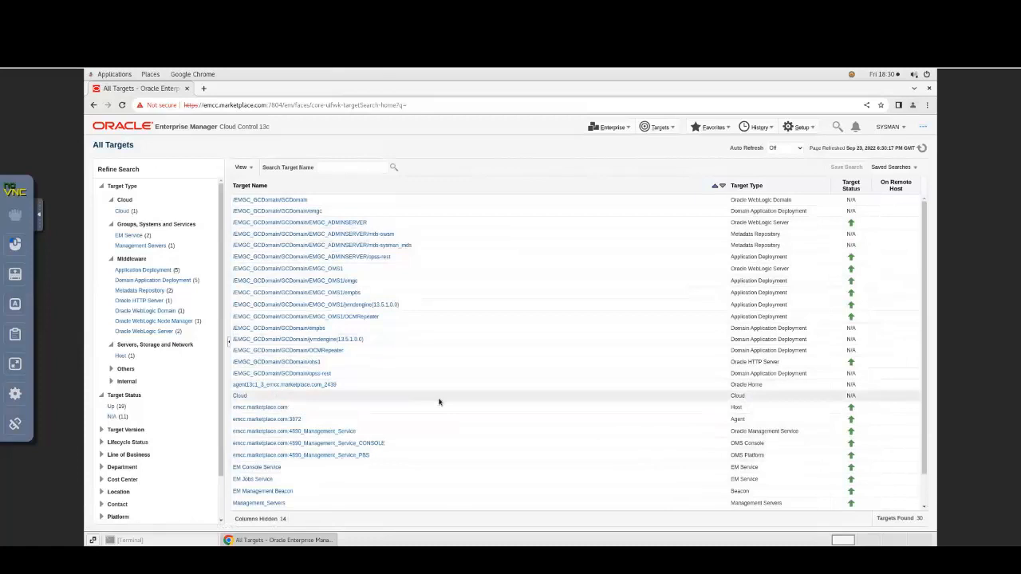
scroll(326, 438, "down", 1)
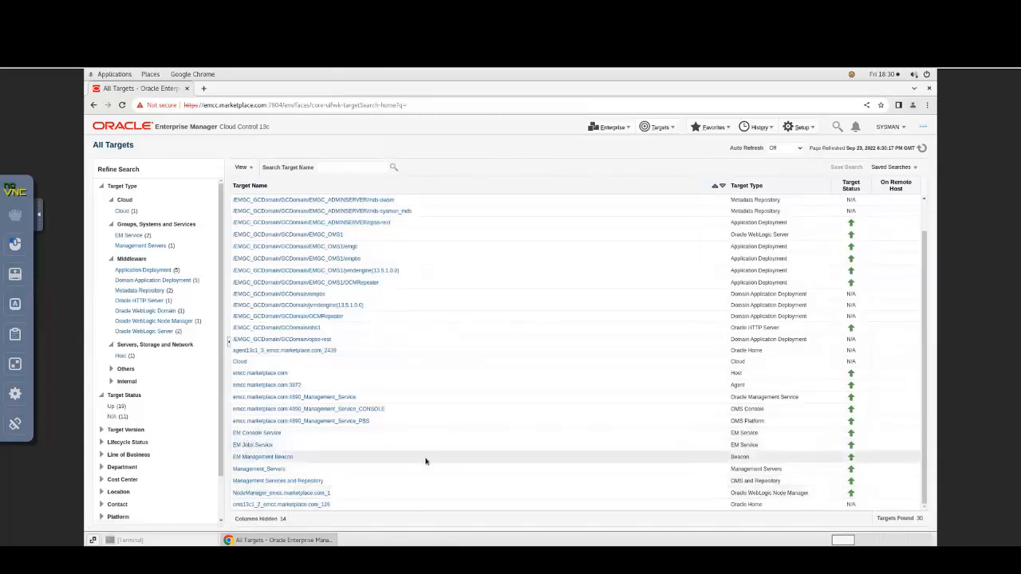
scroll(435, 461, "up", 1)
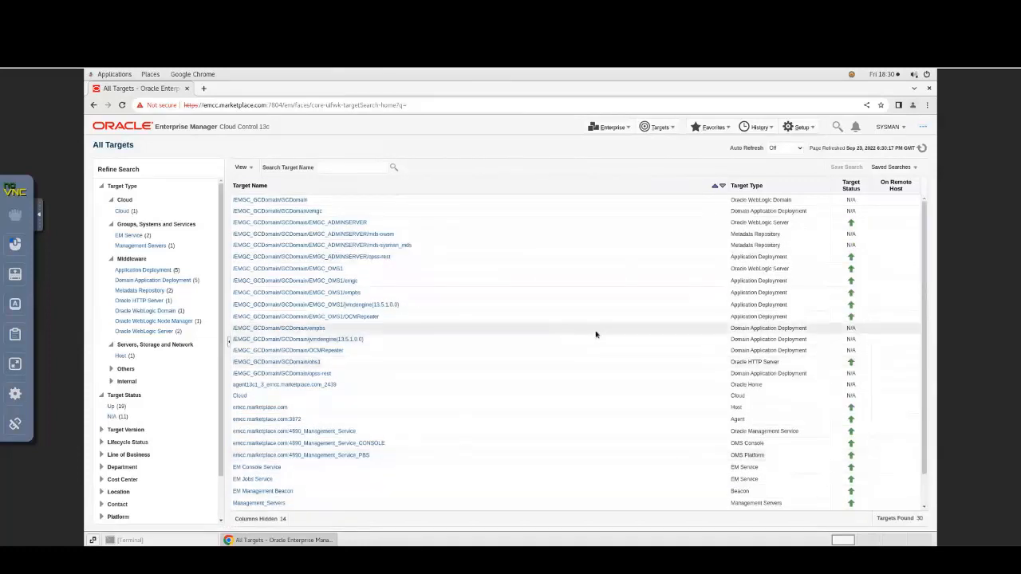